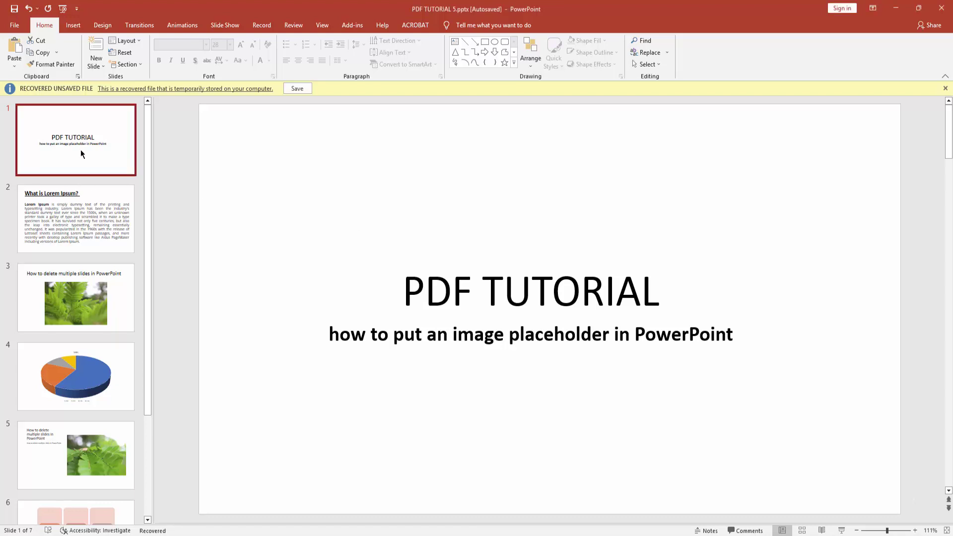
- Insert a Blank-layout slide as slide 2, bringing the deck to eight slides
left_click(96, 64)
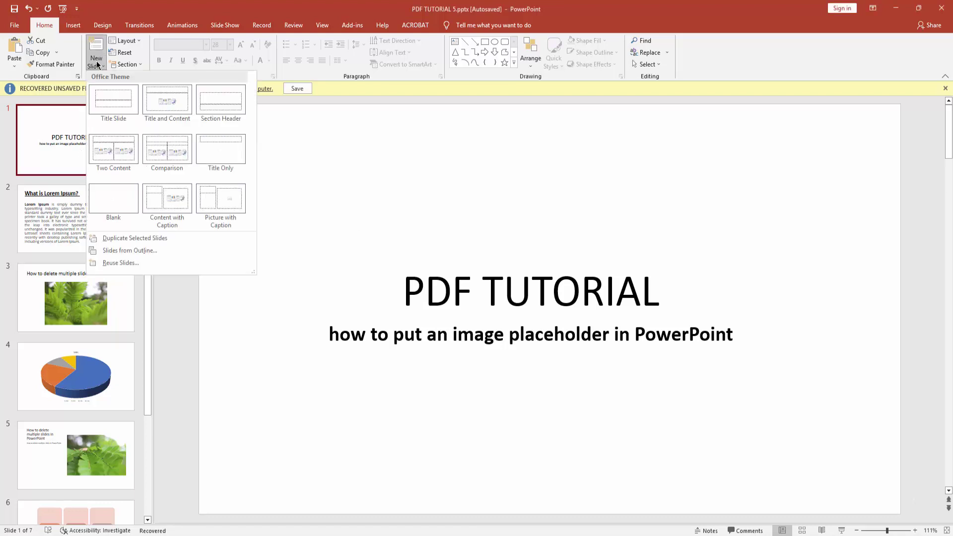
left_click(111, 195)
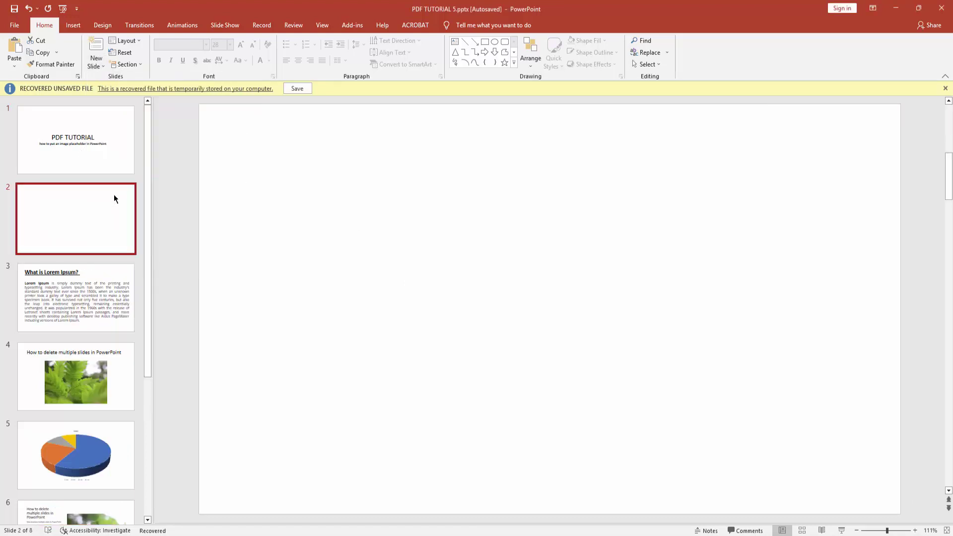
left_click(323, 26)
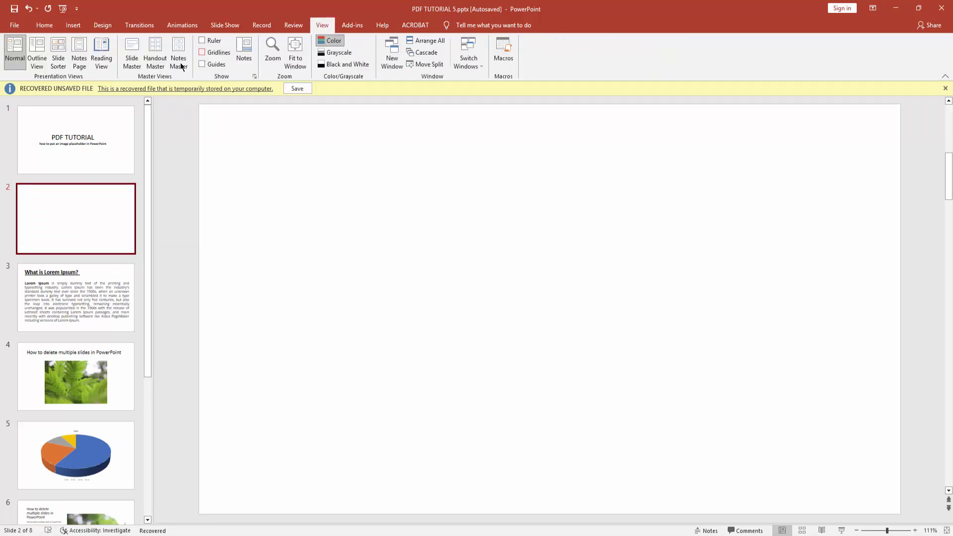
- In Slide Master, draw a large Picture placeholder across most of the Blank layout
left_click(131, 58)
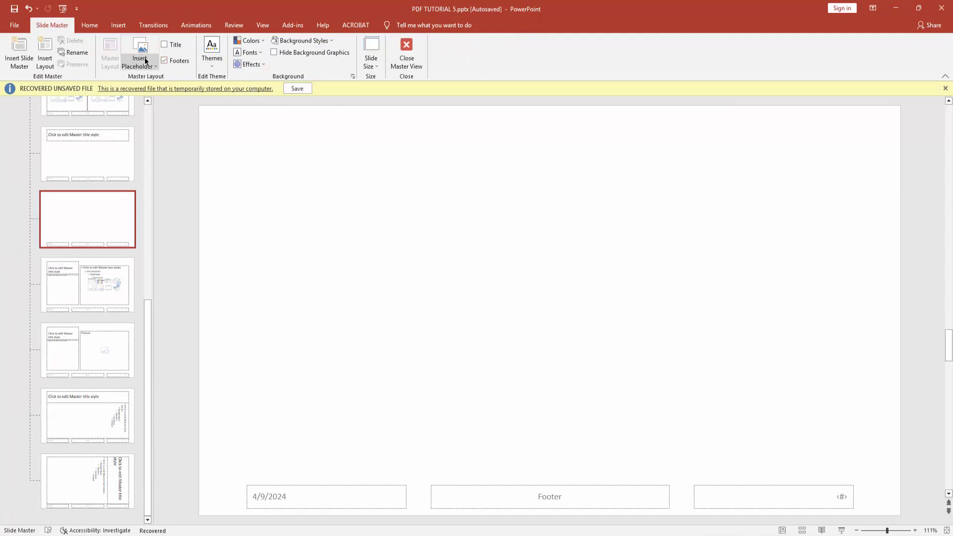
left_click(152, 66)
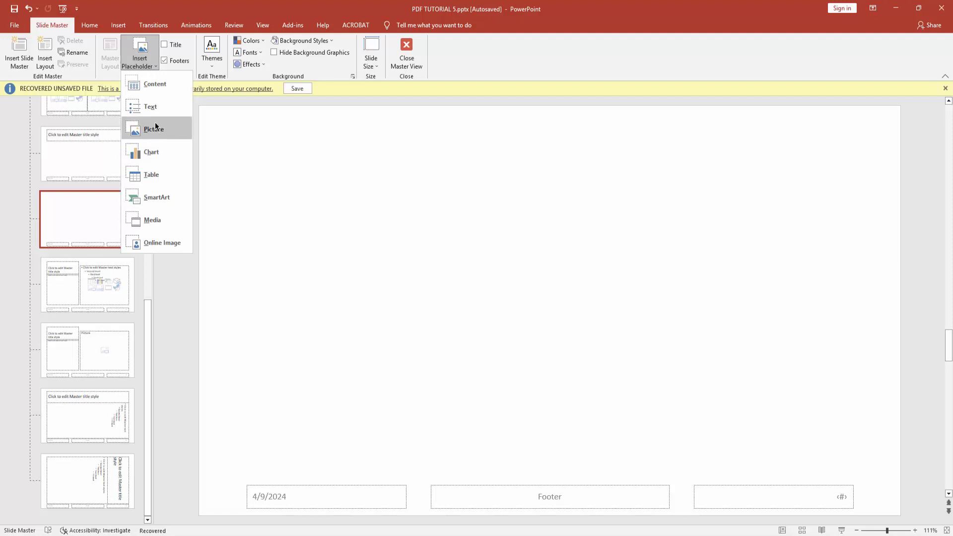
left_click(158, 129)
left_click_drag(331, 167, 790, 412)
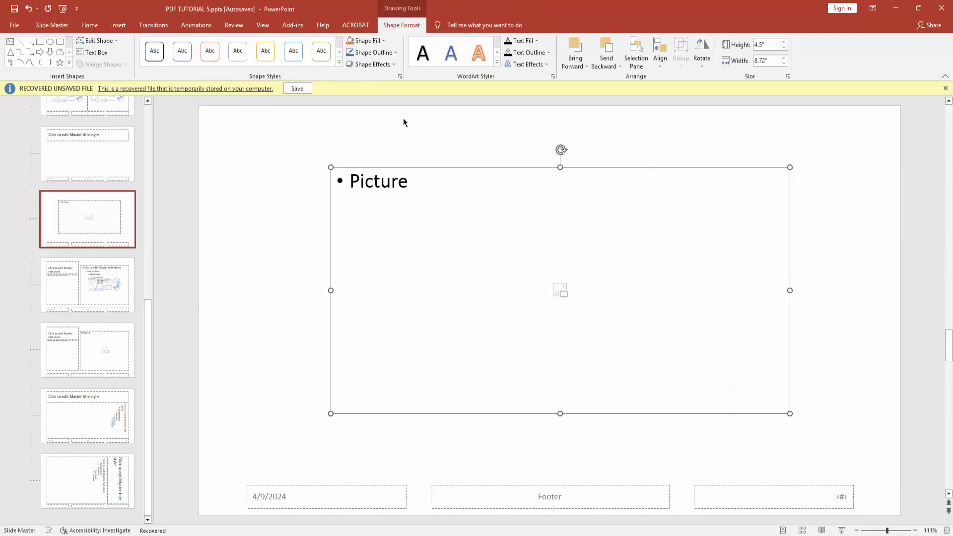
- Close Master View and add a Blank slide with the placeholder after the title slide
left_click(52, 24)
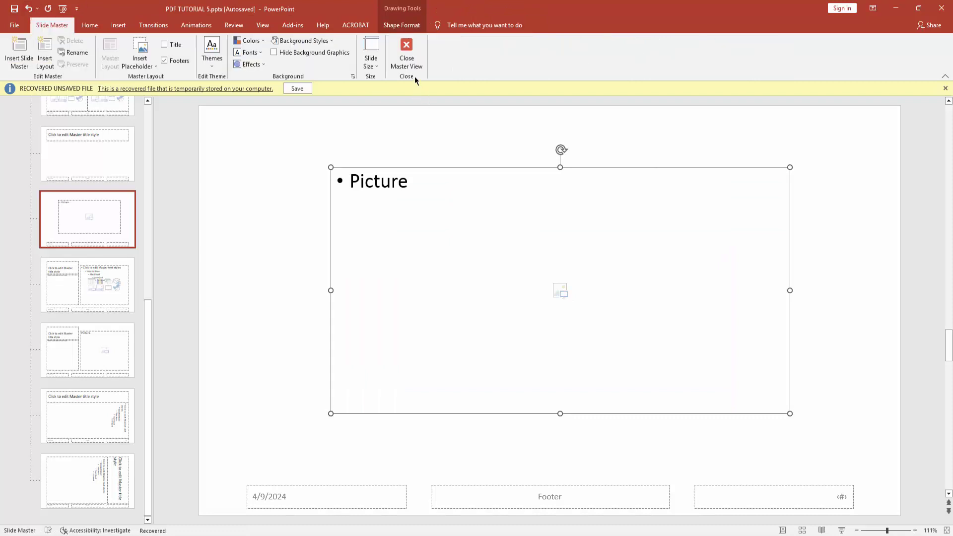
left_click(412, 41)
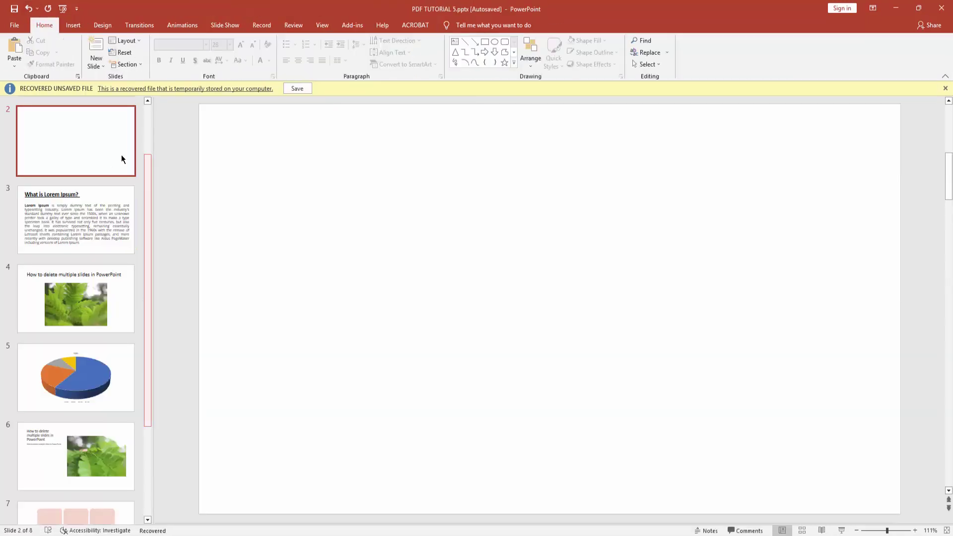
scroll(101, 155, "up", 2)
left_click(94, 147)
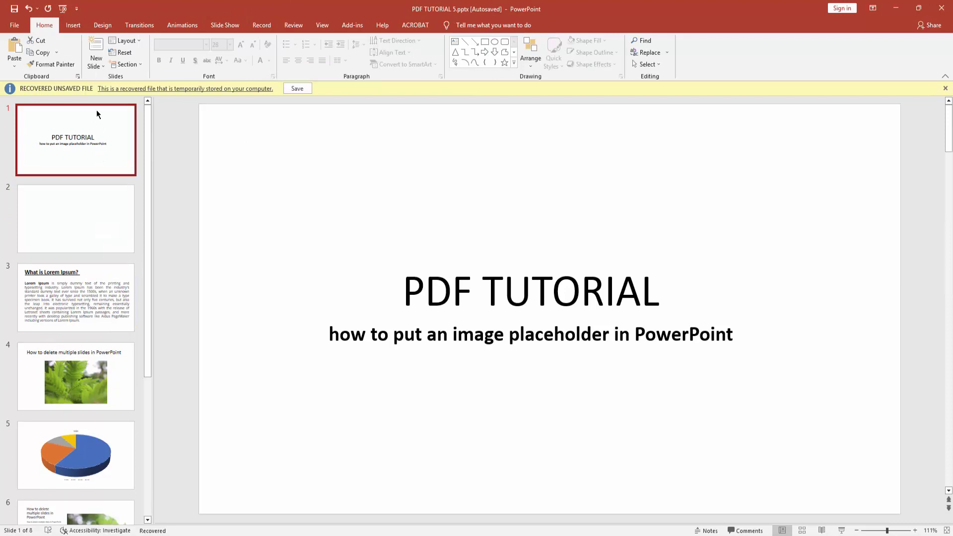
left_click(102, 66)
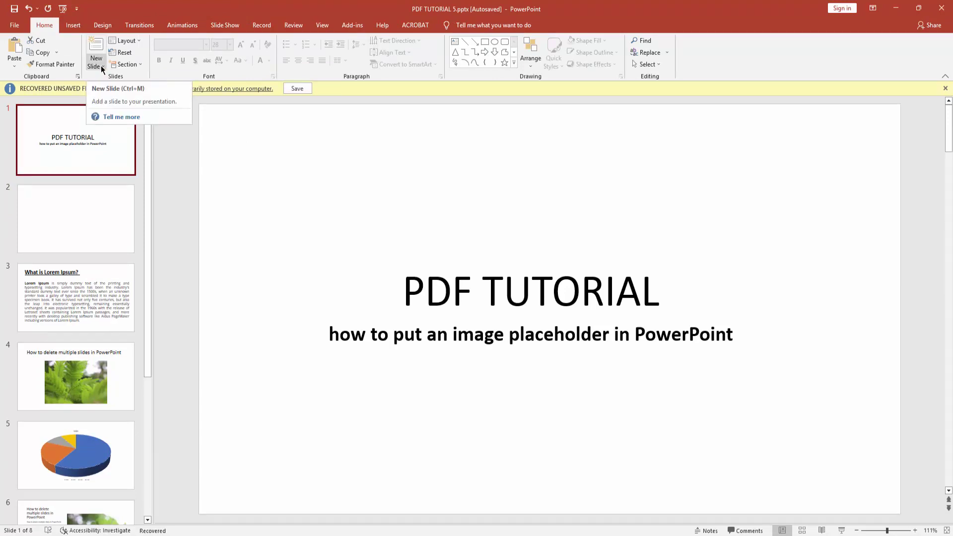
left_click(115, 200)
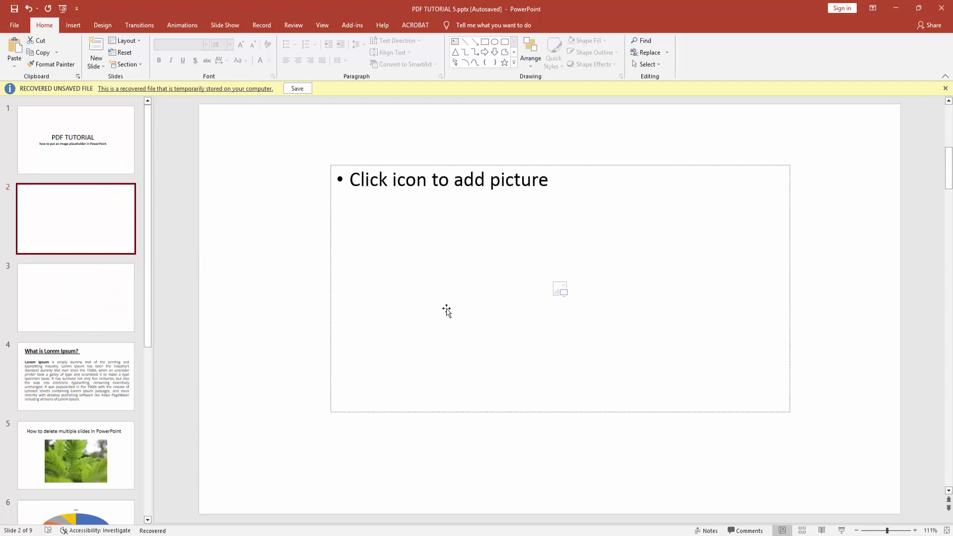
- Fill the new slide's picture placeholder with the photo IMG_5358
left_click(559, 291)
left_click_drag(466, 70, 466, 179)
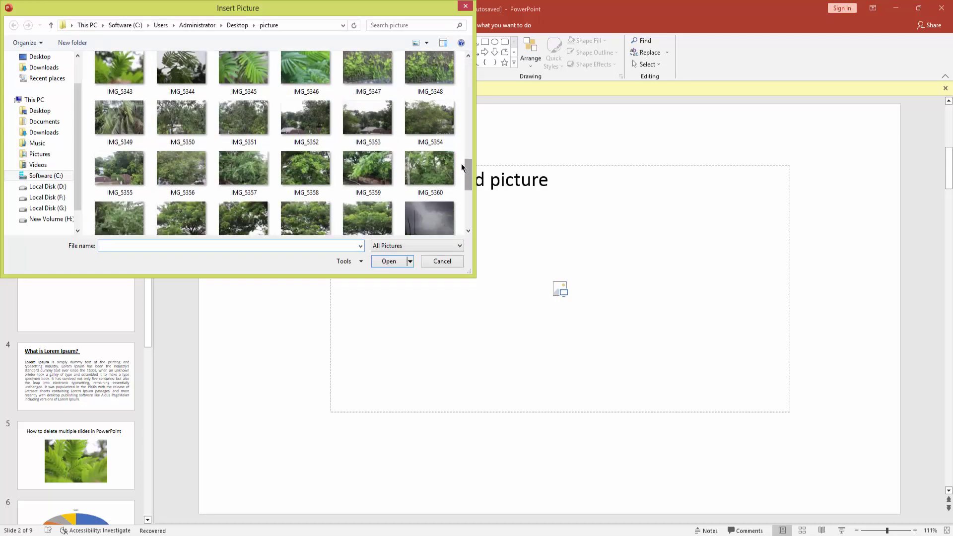
left_click(304, 172)
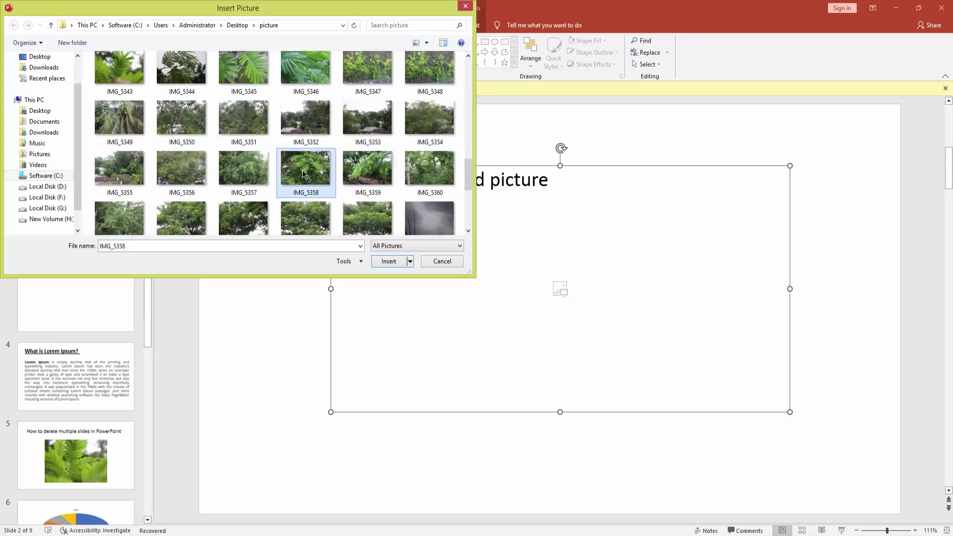
left_click(389, 261)
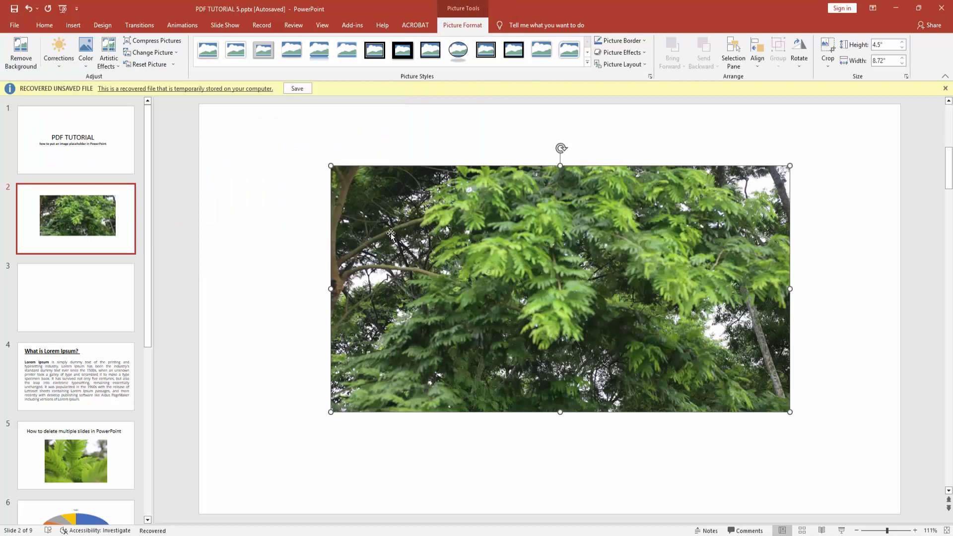
- Nudge the foliage photo on slide 2 up and left, checking slide 1 in between
left_click(288, 218)
left_click(617, 262)
left_click_drag(617, 263, 598, 285)
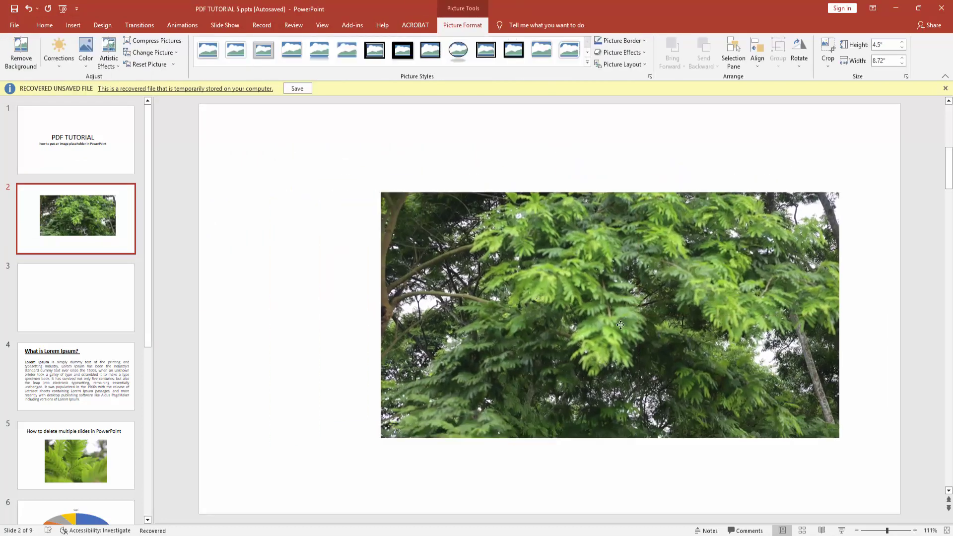
left_click(127, 139)
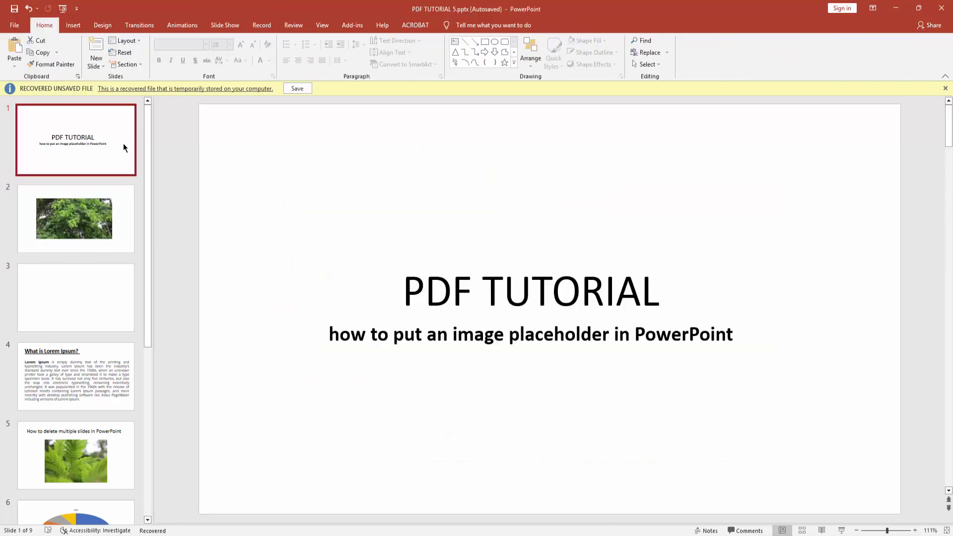
left_click(65, 206)
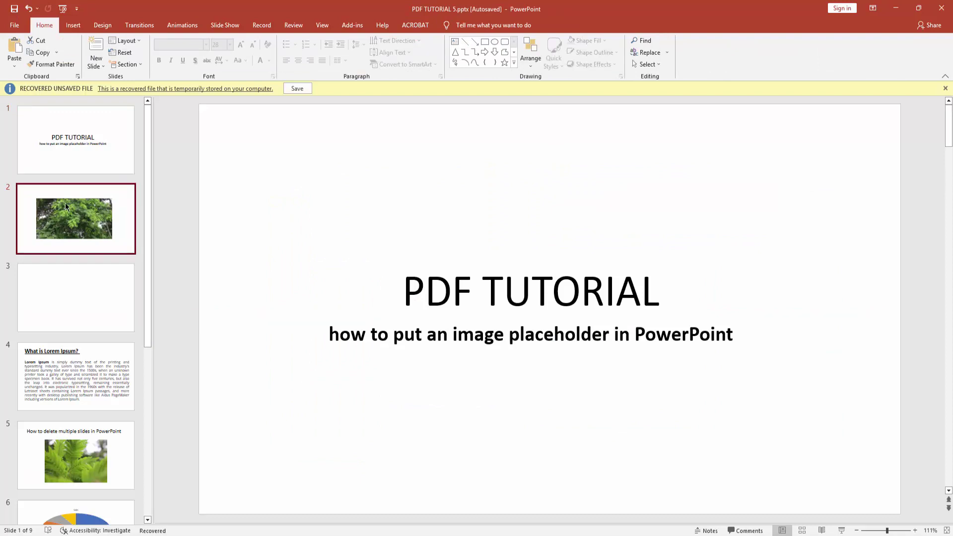
left_click_drag(560, 314, 592, 287)
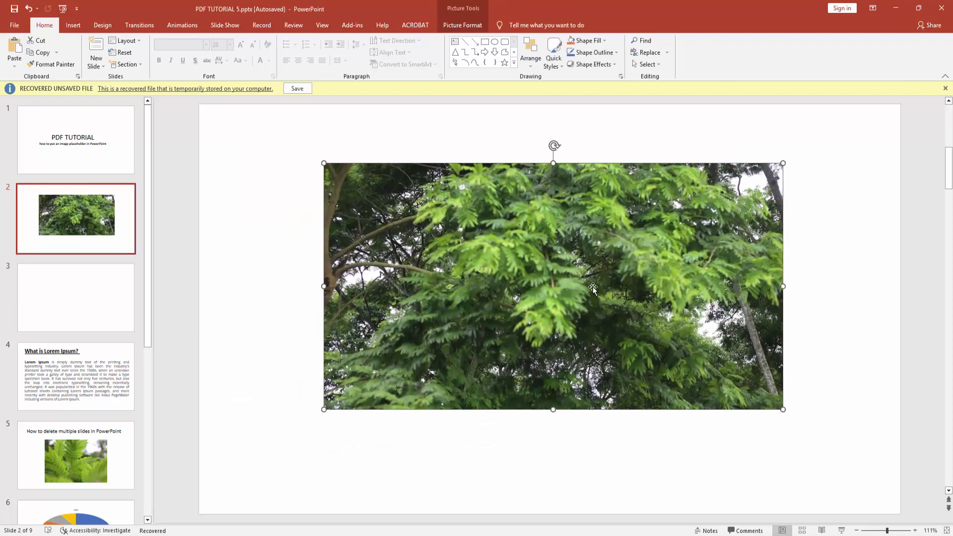